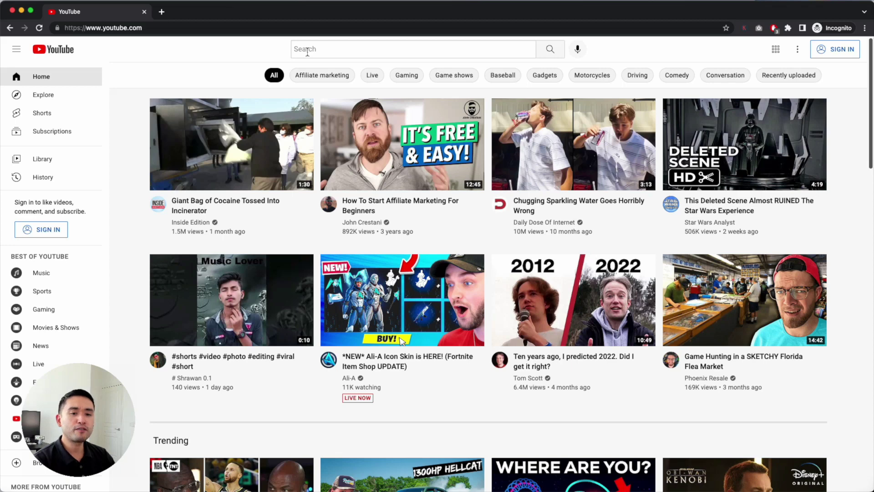
Step: Enter "affiliate mar" as a video search to bring up keyword suggestions with their volume data
{"action": "left_click", "coordinate": [307, 52]}
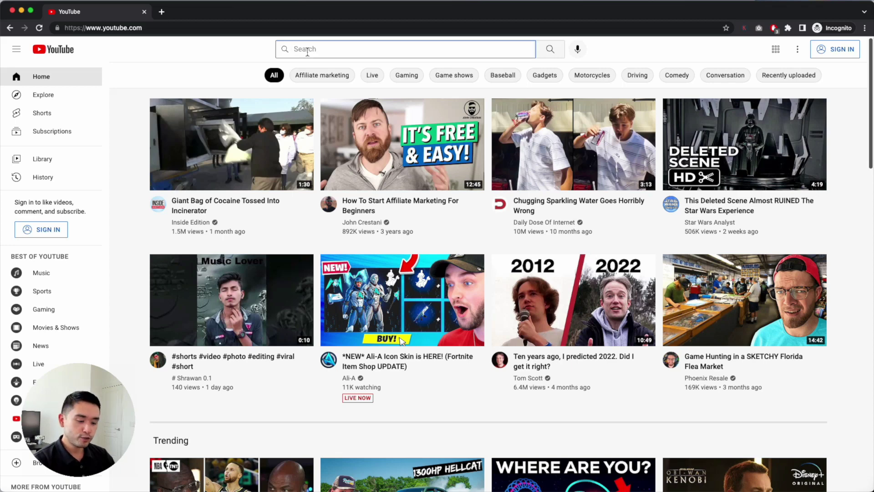
{"action": "type", "text": "affiliate "}
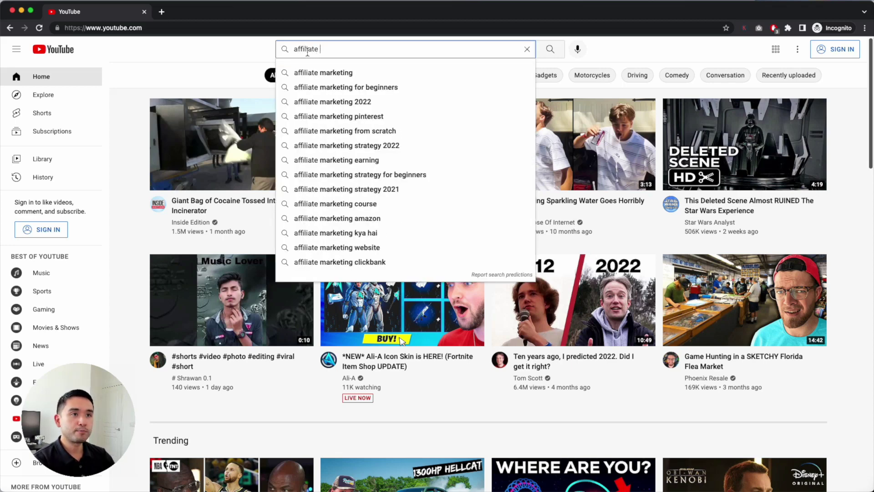
{"action": "type", "text": "mar"}
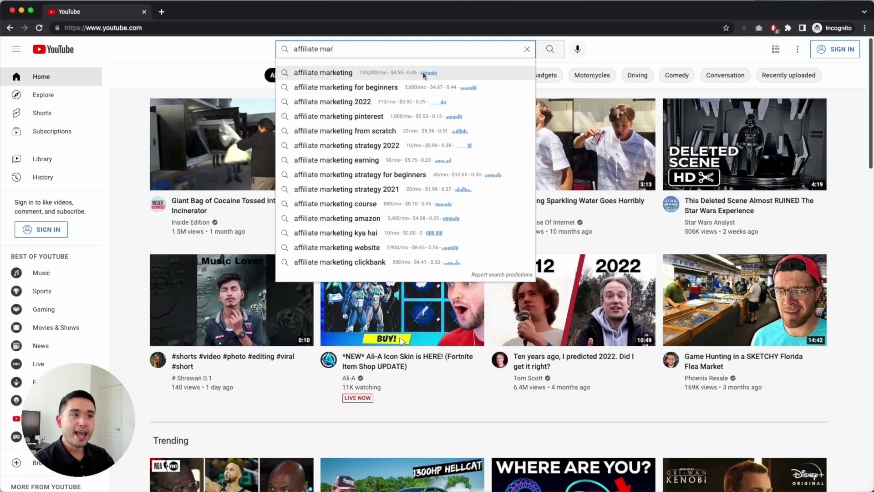
{"action": "mouse_move", "coordinate": [423, 75]}
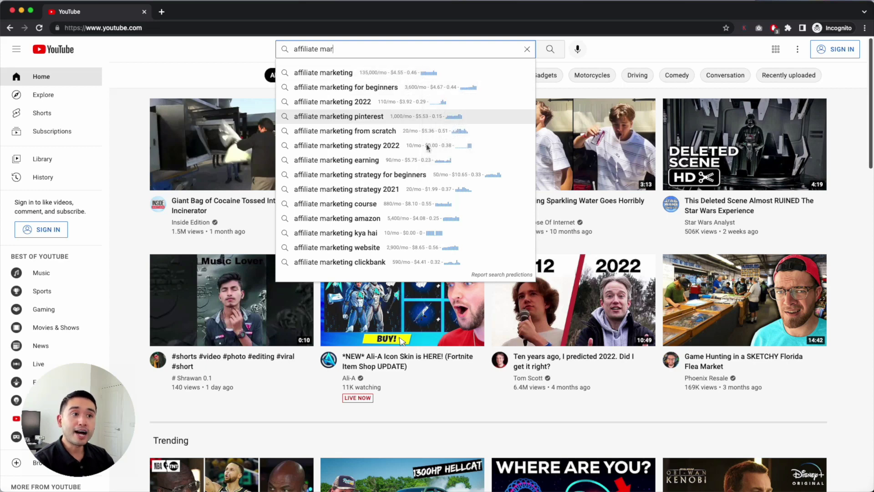
Step: Check the remaining credits in the Keywords Everywhere extension and close its popup
{"action": "left_click", "coordinate": [650, 59]}
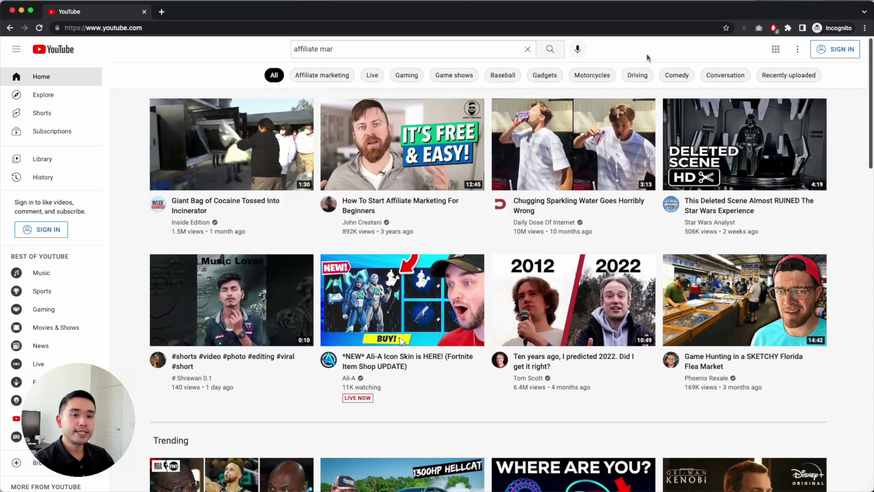
{"action": "left_click", "coordinate": [744, 28]}
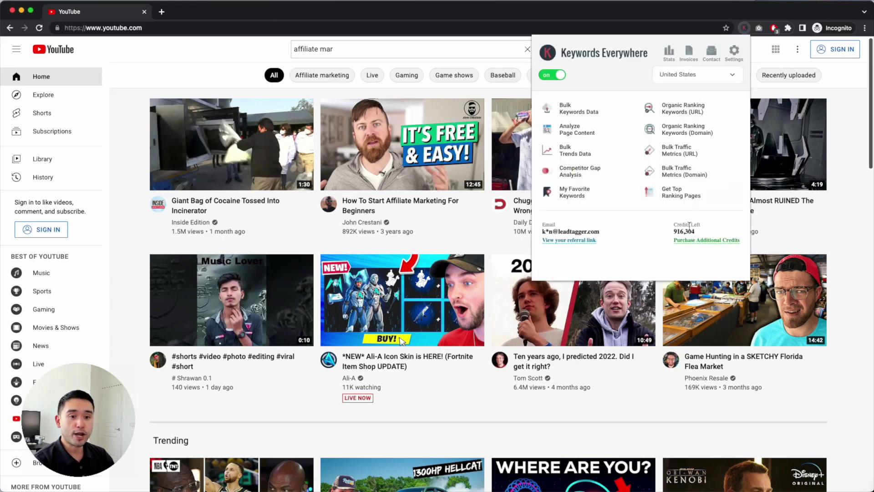
{"action": "left_click", "coordinate": [518, 17]}
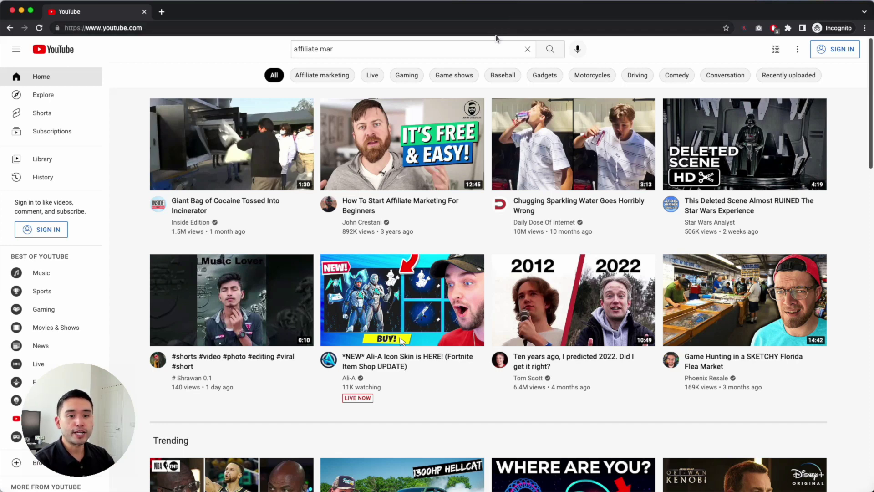
Step: Search for the suggested phrase "affiliate marketing for beginners" and look over the metrics of the resulting videos
{"action": "left_click", "coordinate": [404, 52]}
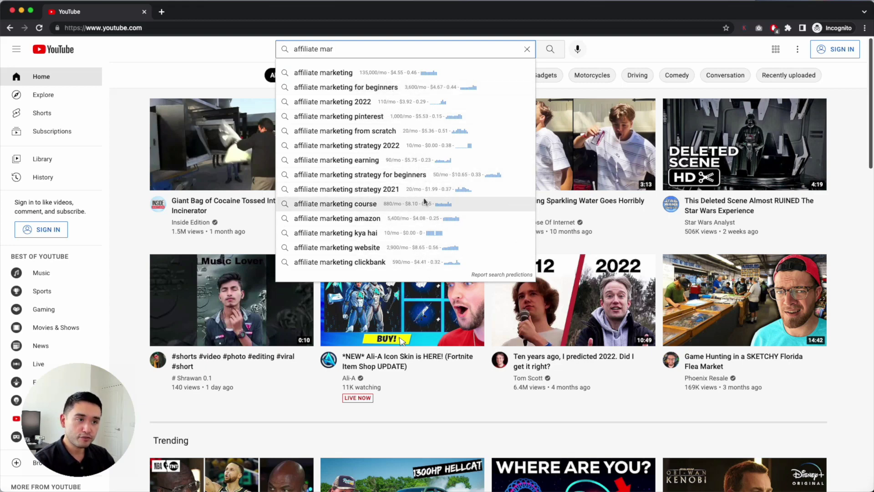
{"action": "left_click", "coordinate": [407, 87]}
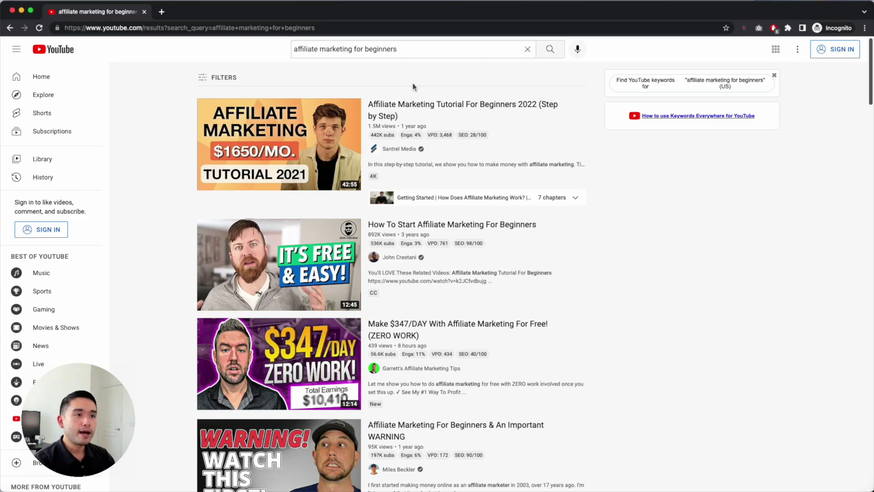
{"action": "scroll", "coordinate": [382, 305], "scroll_direction": "down", "scroll_amount": 2}
{"action": "scroll", "coordinate": [385, 303], "scroll_direction": "down", "scroll_amount": 4}
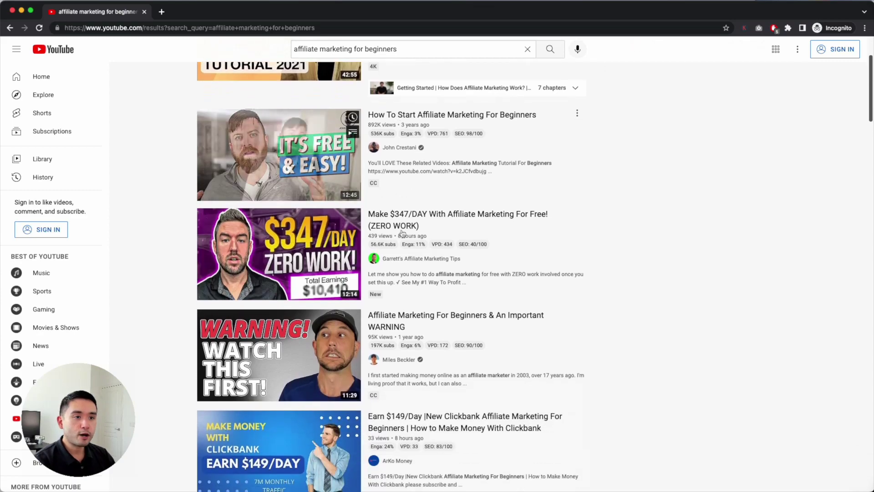
{"action": "scroll", "coordinate": [408, 299], "scroll_direction": "up", "scroll_amount": 5}
{"action": "scroll", "coordinate": [407, 299], "scroll_direction": "up", "scroll_amount": 1}
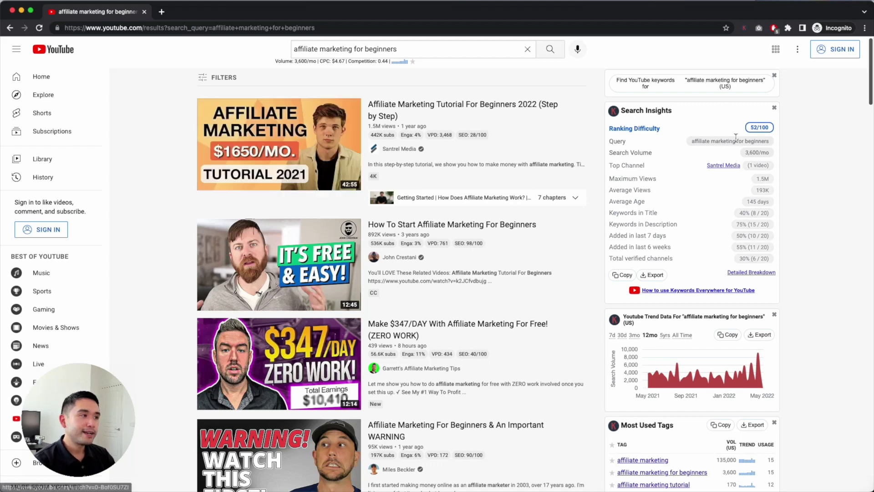
Step: Review the Search Insights, YouTube trend data and Most Used Tags for the searched phrase
{"action": "scroll", "coordinate": [678, 132], "scroll_direction": "down", "scroll_amount": 3}
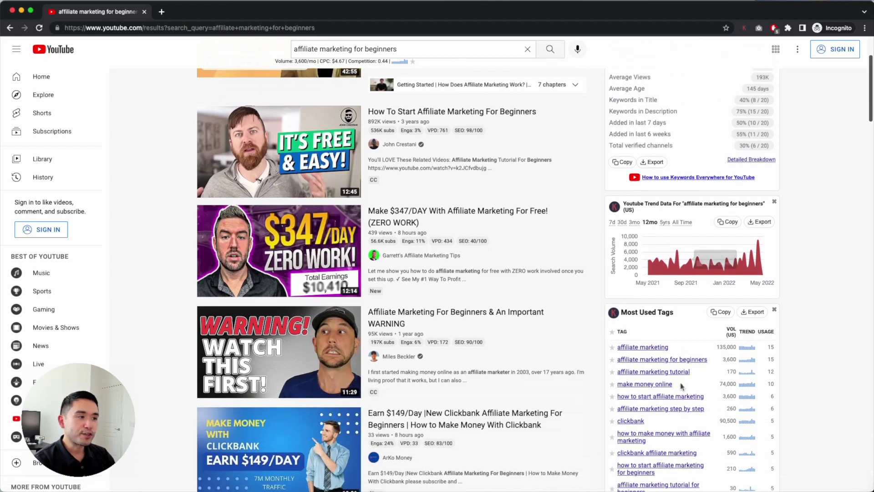
{"action": "scroll", "coordinate": [679, 409], "scroll_direction": "up", "scroll_amount": 3}
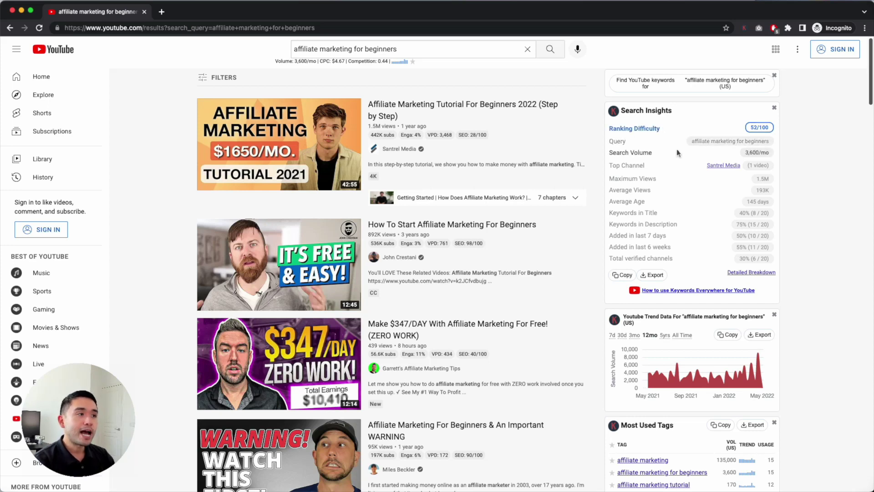
{"action": "scroll", "coordinate": [681, 174], "scroll_direction": "down", "scroll_amount": 3}
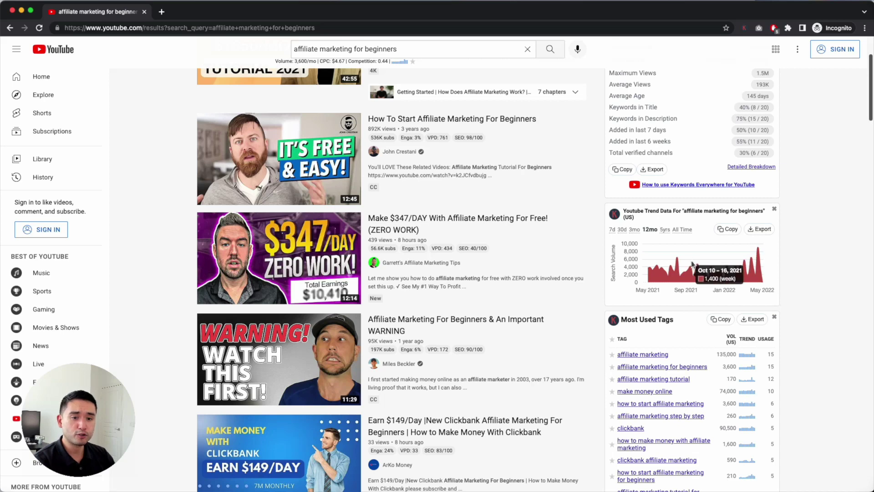
{"action": "scroll", "coordinate": [692, 264], "scroll_direction": "down", "scroll_amount": 2}
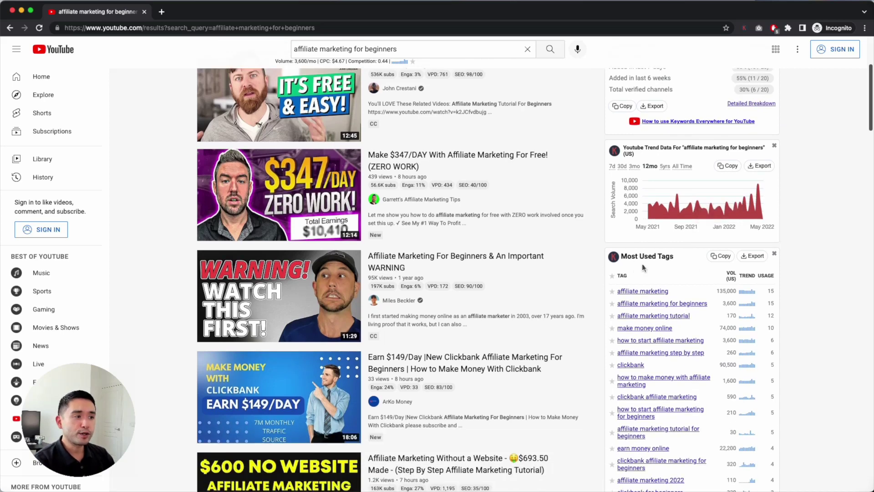
{"action": "scroll", "coordinate": [642, 266], "scroll_direction": "down", "scroll_amount": 5}
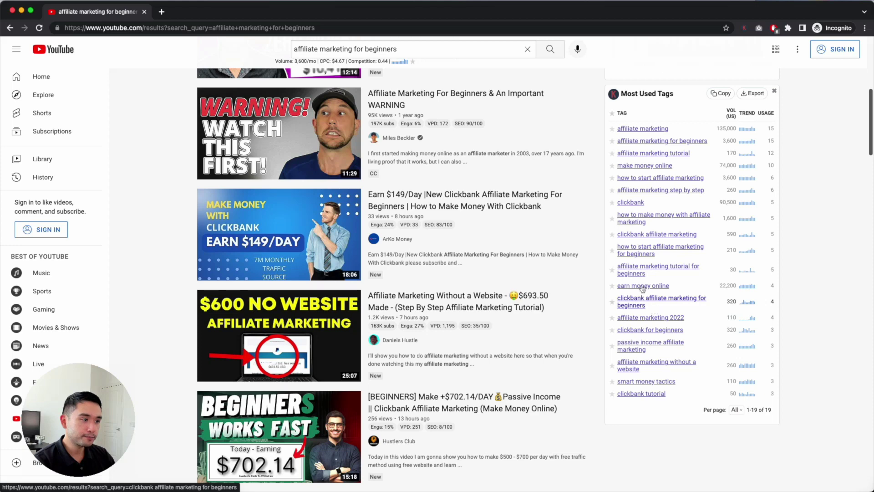
Step: Find YouTube keywords for "affiliate marketing for beginners" with Keywords Everywhere and look through the keyword table
{"action": "scroll", "coordinate": [650, 302], "scroll_direction": "up", "scroll_amount": 8}
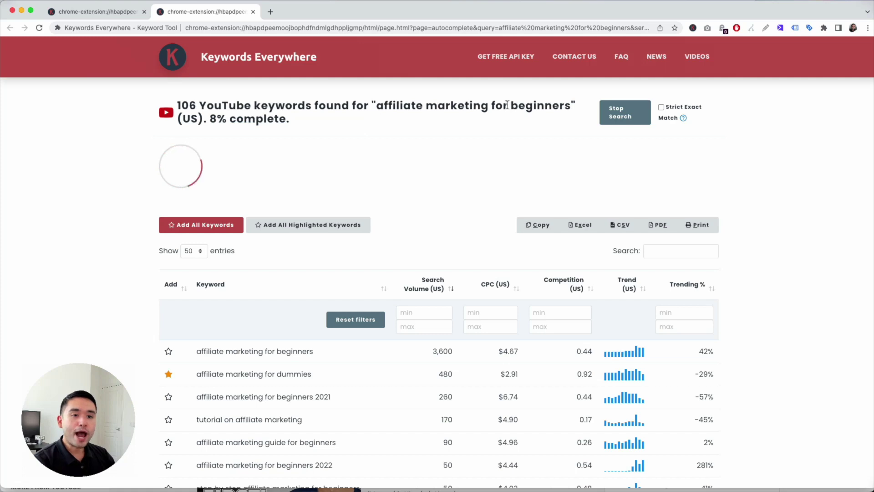
{"action": "scroll", "coordinate": [394, 224], "scroll_direction": "down", "scroll_amount": 3}
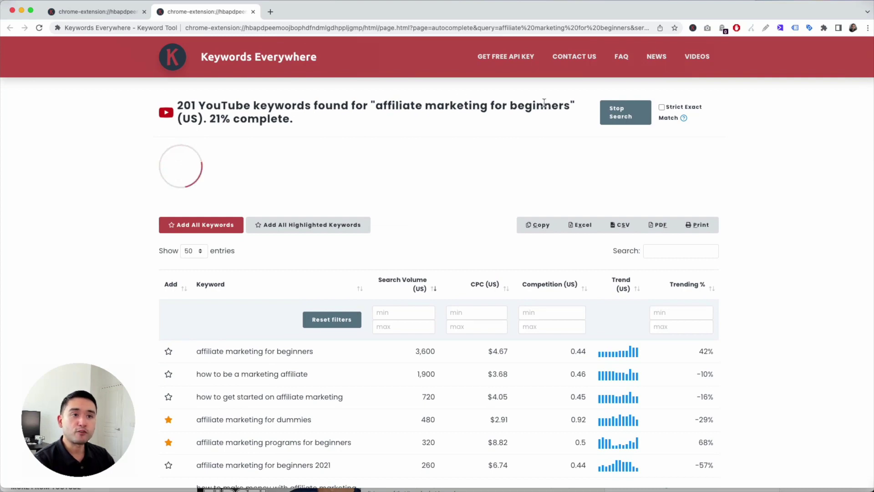
{"action": "scroll", "coordinate": [497, 140], "scroll_direction": "down", "scroll_amount": 1}
{"action": "scroll", "coordinate": [498, 140], "scroll_direction": "down", "scroll_amount": 5}
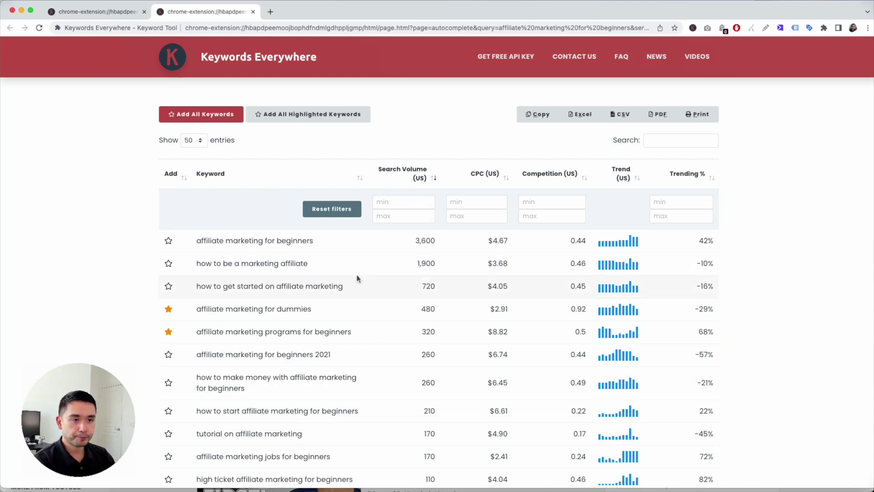
{"action": "scroll", "coordinate": [334, 260], "scroll_direction": "down", "scroll_amount": 1}
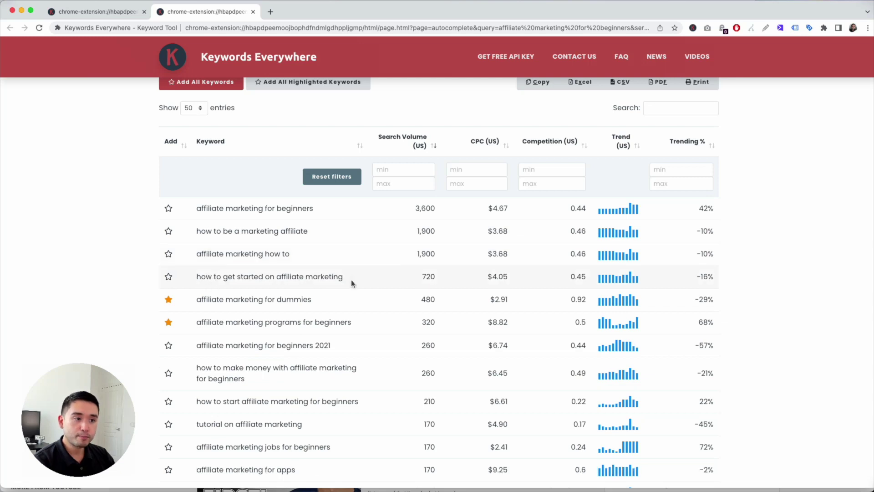
{"action": "scroll", "coordinate": [351, 279], "scroll_direction": "down", "scroll_amount": 1}
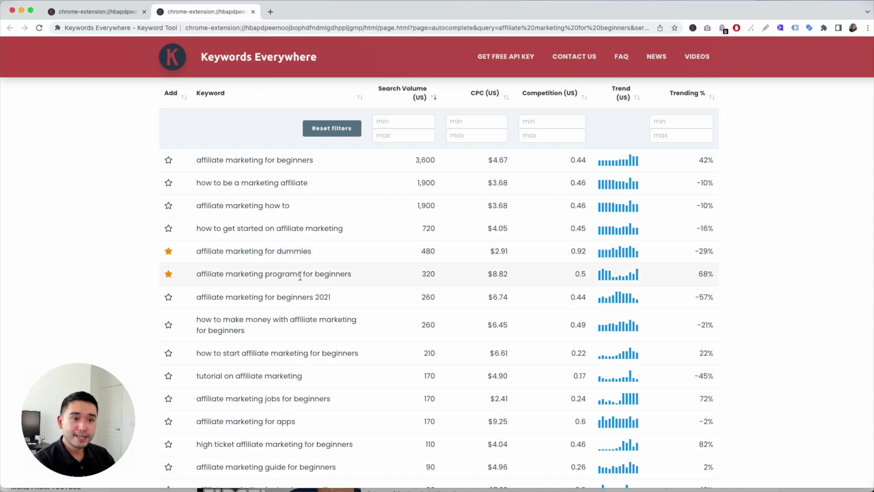
{"action": "left_click_drag", "start_coordinate": [311, 273], "coordinate": [349, 274]}
{"action": "left_click", "coordinate": [352, 275]}
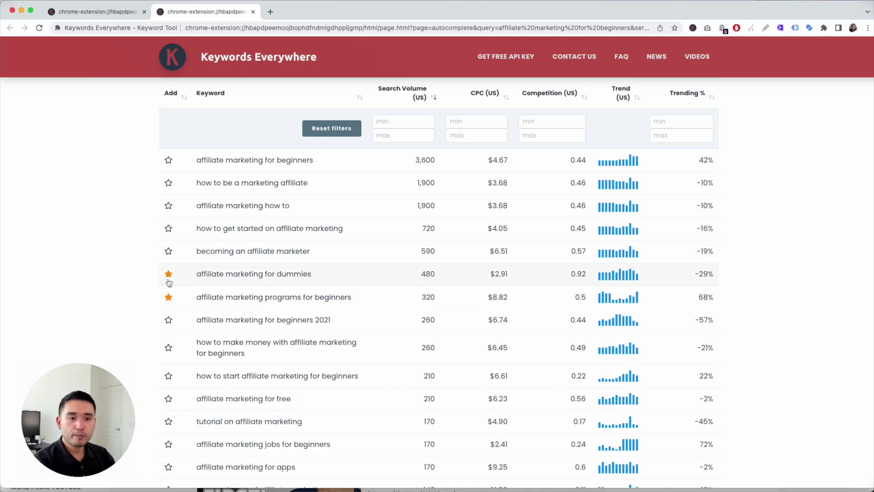
Step: Add the keyword "becoming an affiliate marketer" to the favorites and locate My Favorite Keywords in the extension
{"action": "left_click", "coordinate": [169, 252]}
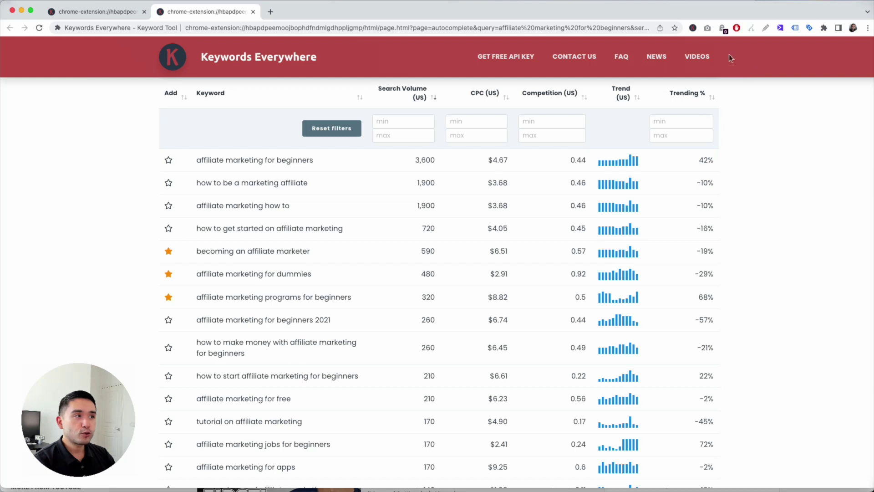
{"action": "left_click", "coordinate": [693, 29]}
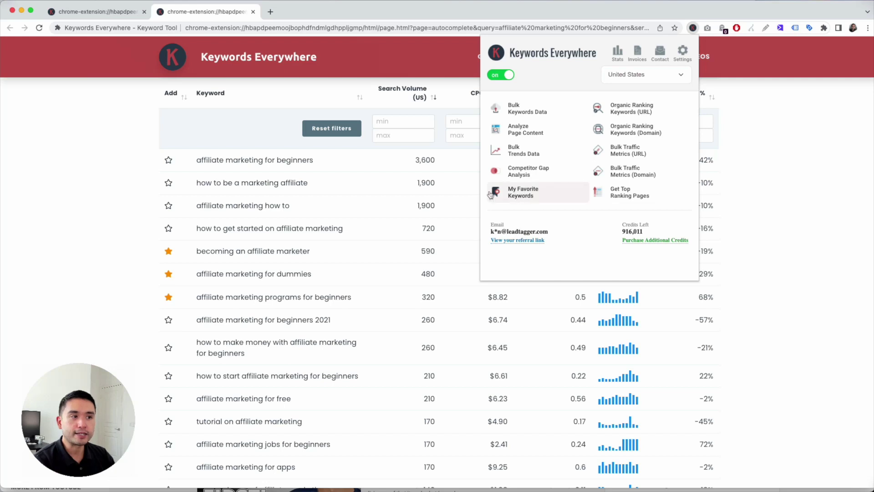
{"action": "left_click", "coordinate": [110, 203]}
Step: Examine the found keywords for video ideas, comparing their search volume, CPC, competition and trend
{"action": "scroll", "coordinate": [269, 223], "scroll_direction": "down", "scroll_amount": 3}
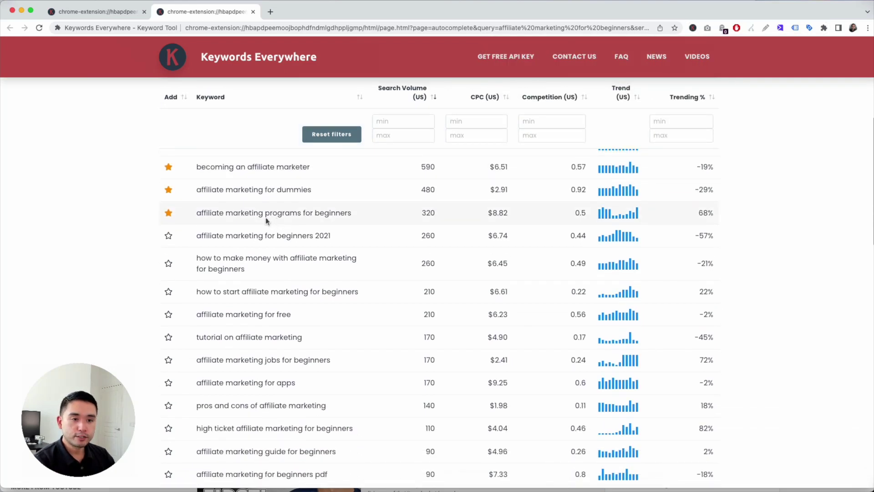
{"action": "left_click_drag", "start_coordinate": [200, 339], "coordinate": [196, 164]}
{"action": "left_click", "coordinate": [248, 356]}
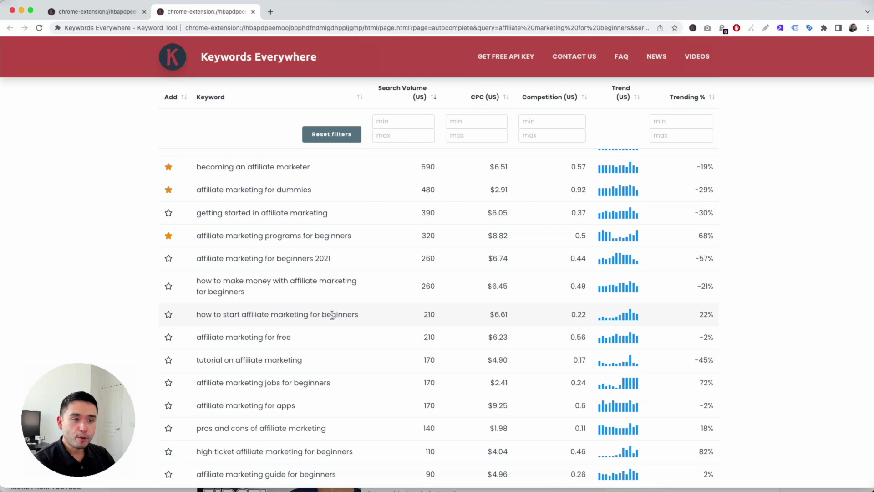
{"action": "scroll", "coordinate": [348, 315], "scroll_direction": "down", "scroll_amount": 1}
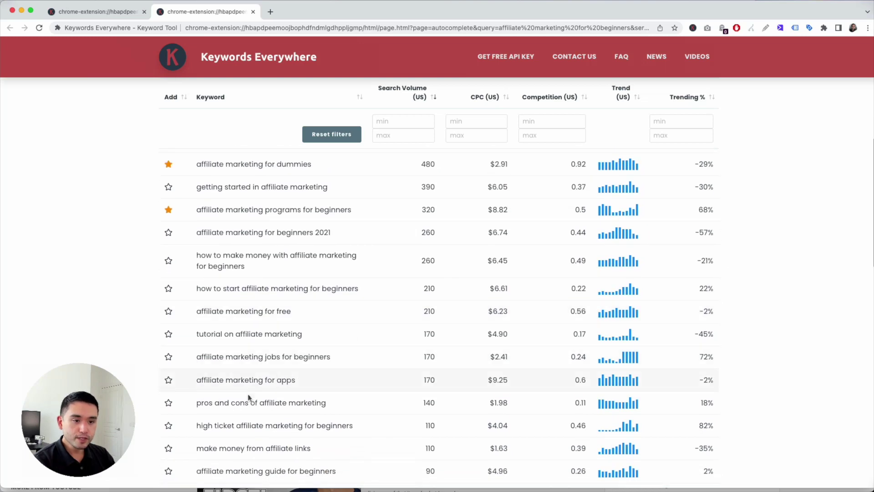
{"action": "scroll", "coordinate": [249, 412], "scroll_direction": "up", "scroll_amount": 5}
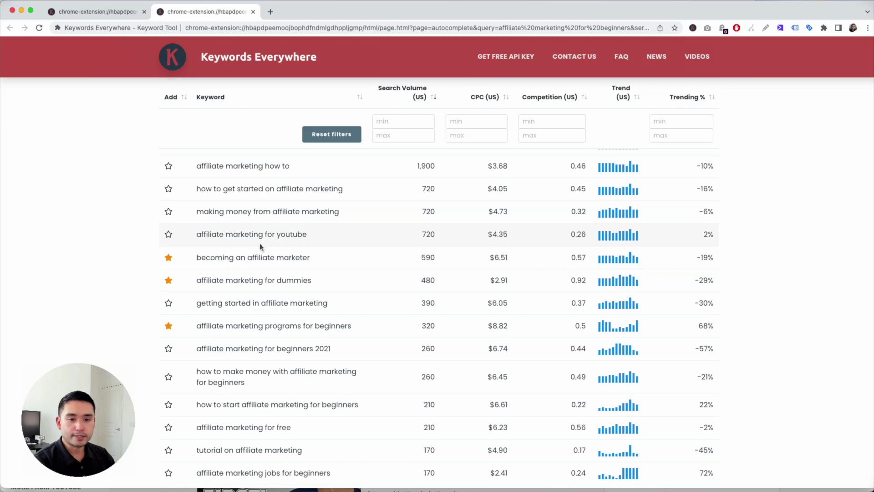
{"action": "scroll", "coordinate": [260, 243], "scroll_direction": "up", "scroll_amount": 5}
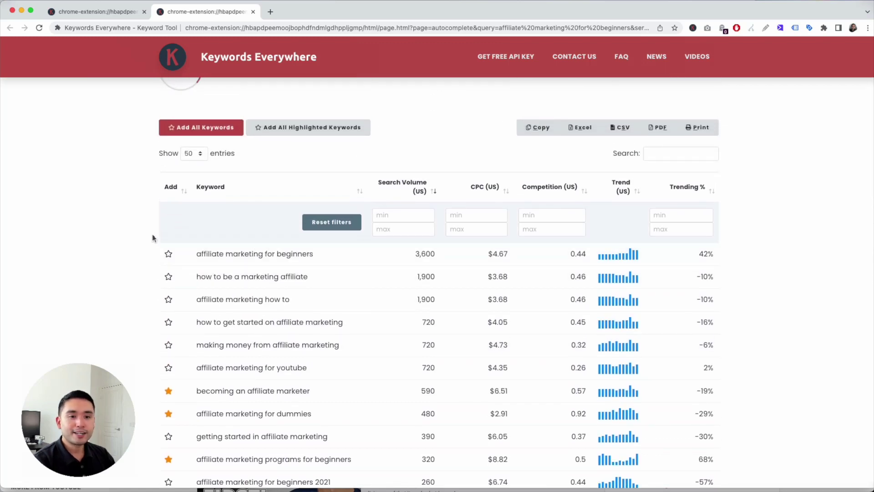
{"action": "scroll", "coordinate": [225, 245], "scroll_direction": "down", "scroll_amount": 8}
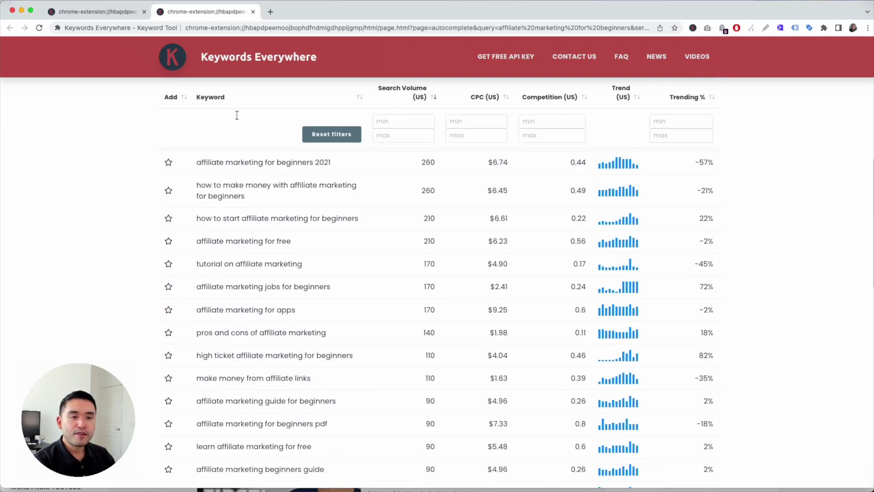
{"action": "scroll", "coordinate": [236, 244], "scroll_direction": "up", "scroll_amount": 5}
{"action": "scroll", "coordinate": [236, 244], "scroll_direction": "up", "scroll_amount": 6}
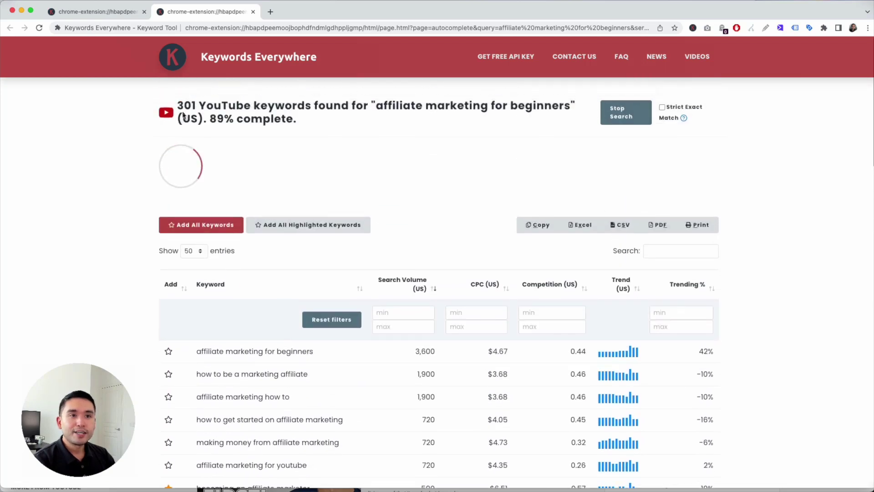
{"action": "left_click_drag", "start_coordinate": [177, 106], "coordinate": [252, 106]}
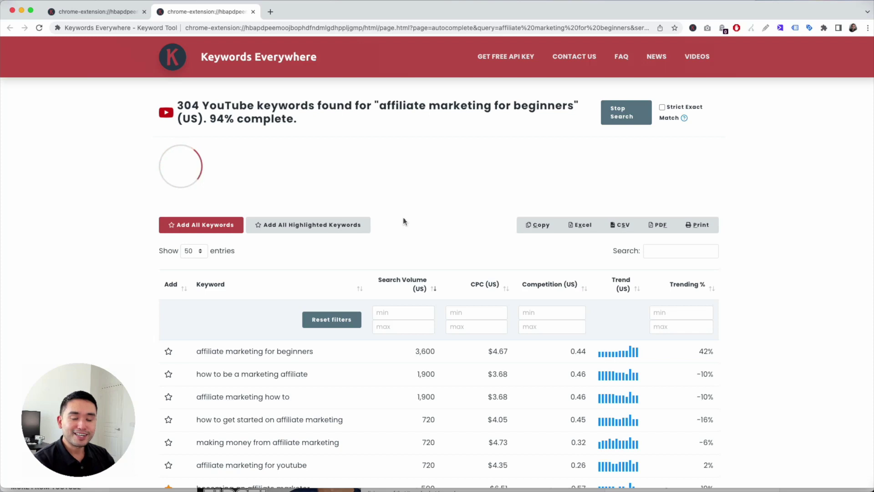
{"action": "scroll", "coordinate": [334, 274], "scroll_direction": "down", "scroll_amount": 3}
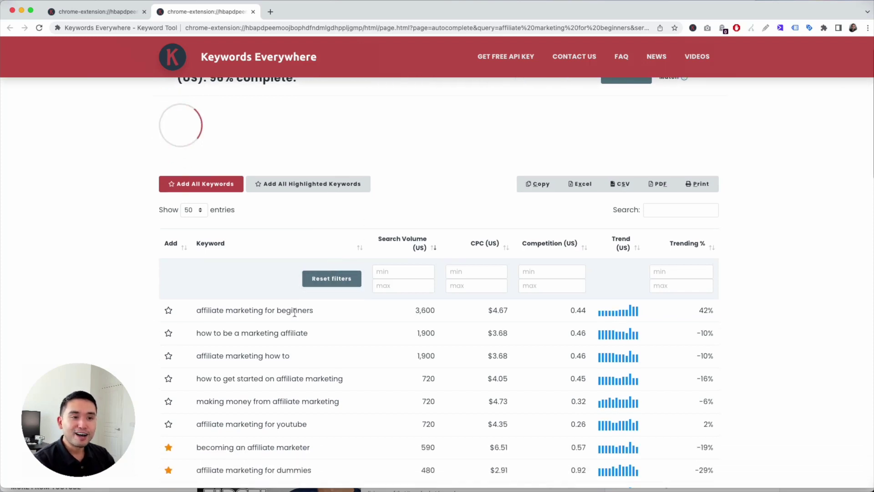
{"action": "scroll", "coordinate": [221, 314], "scroll_direction": "down", "scroll_amount": 1}
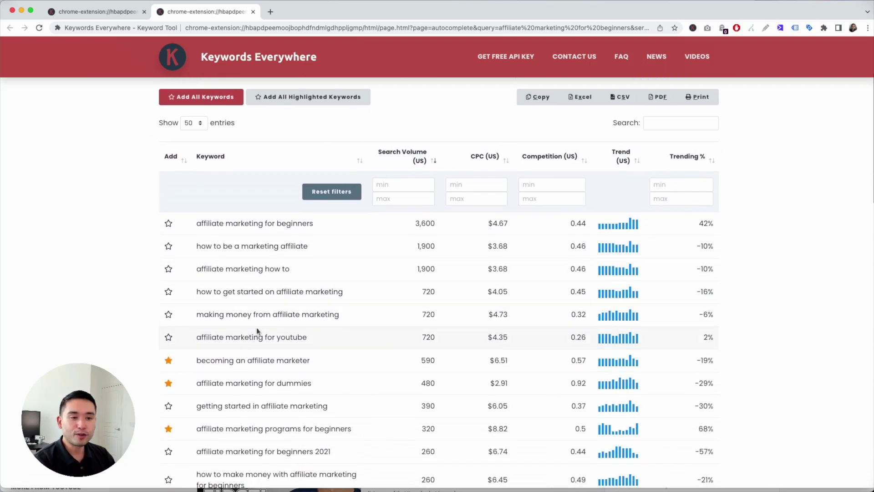
{"action": "scroll", "coordinate": [228, 339], "scroll_direction": "down", "scroll_amount": 10}
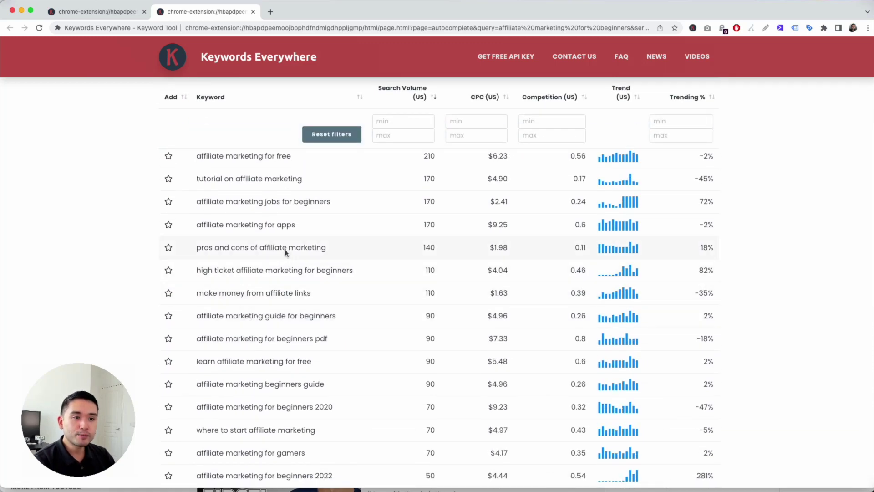
Step: Copy the keyword "pros and cons of affiliate marketing" from the keyword table and search YouTube for it
{"action": "double_click", "coordinate": [283, 248]}
{"action": "triple_click", "coordinate": [283, 248]}
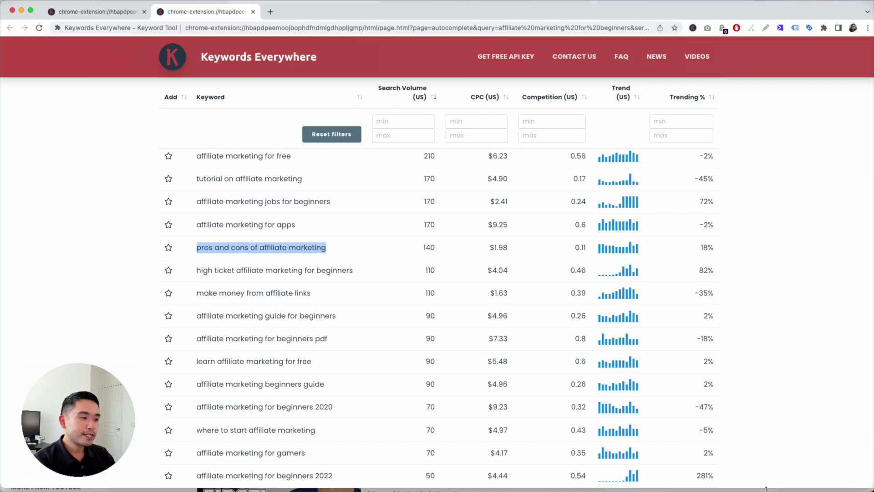
{"action": "key", "text": "super+c"}
{"action": "key", "text": "super+grave"}
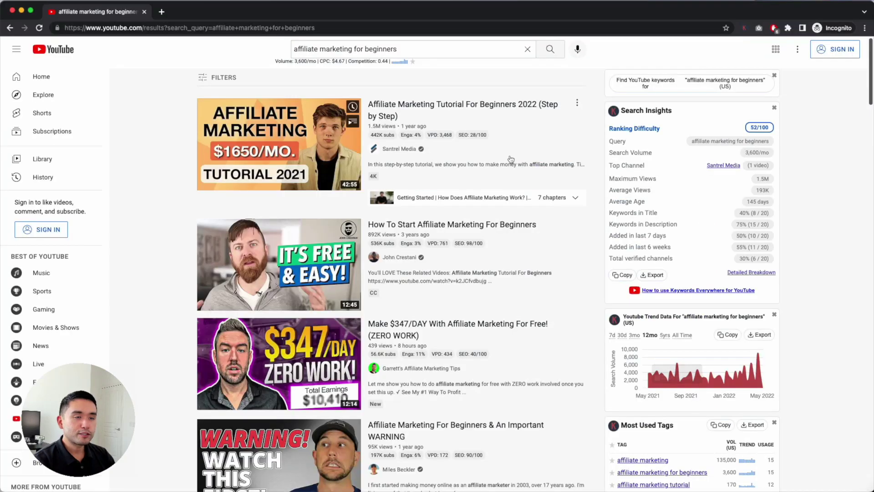
{"action": "triple_click", "coordinate": [417, 49]}
{"action": "key", "text": "super+v"}
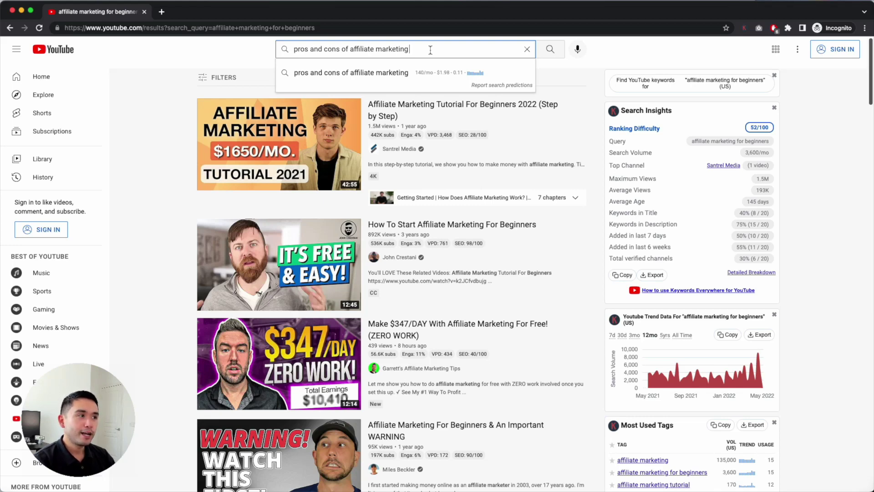
{"action": "key", "text": "Return"}
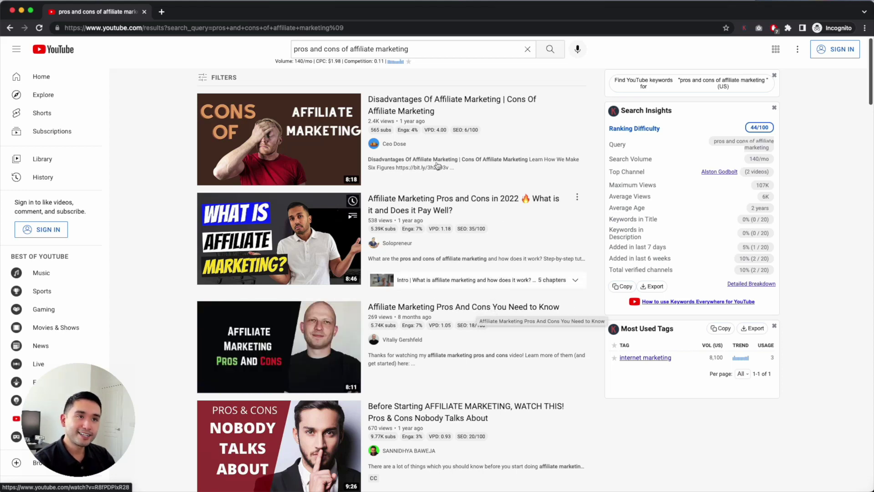
Step: Review the YouTube results for "pros and cons of affiliate marketing" and find related YouTube keywords for it with Keywords Everywhere
{"action": "left_click", "coordinate": [295, 49]}
{"action": "left_click_drag", "start_coordinate": [295, 49], "coordinate": [418, 48]}
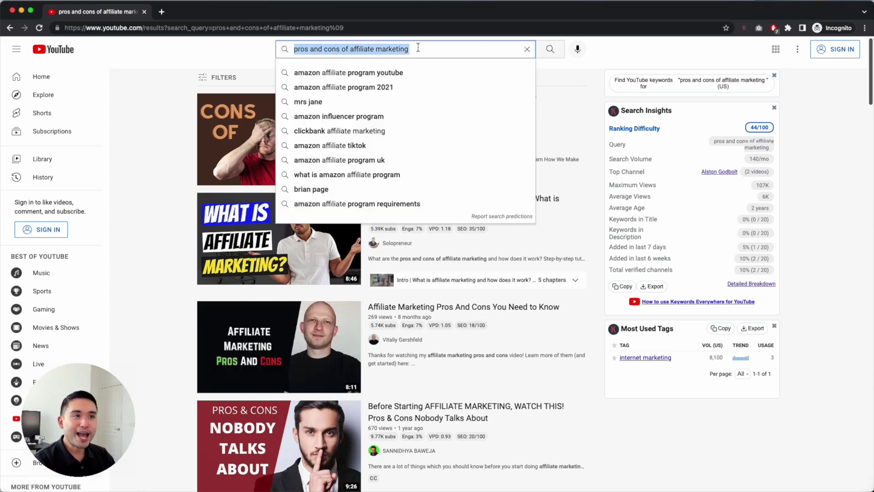
{"action": "left_click", "coordinate": [610, 63]}
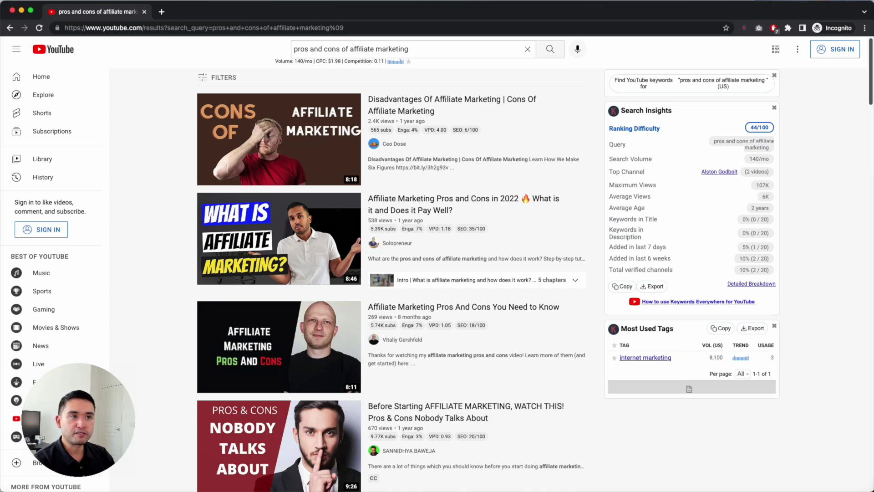
{"action": "left_click", "coordinate": [644, 82]}
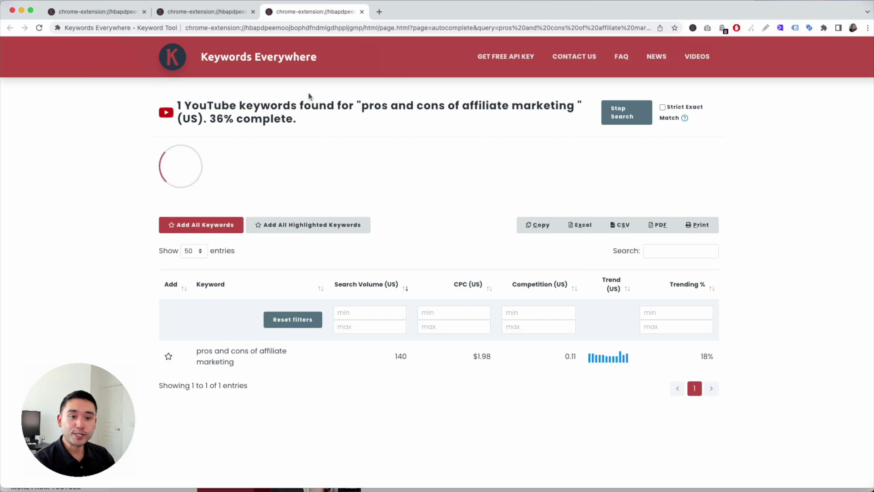
Step: Return to the keyword table for "affiliate marketing for beginners" and look through its keywords from the beginning
{"action": "left_click", "coordinate": [202, 12]}
{"action": "left_click", "coordinate": [127, 139]}
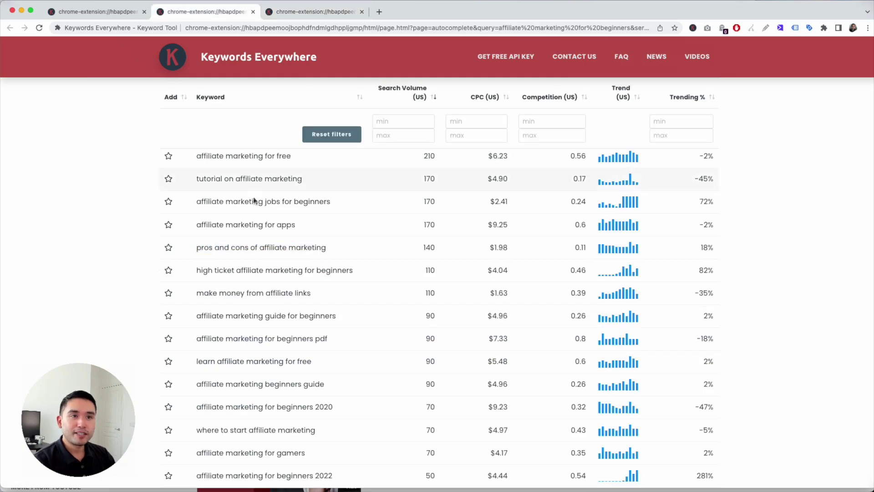
{"action": "scroll", "coordinate": [258, 193], "scroll_direction": "up", "scroll_amount": 10}
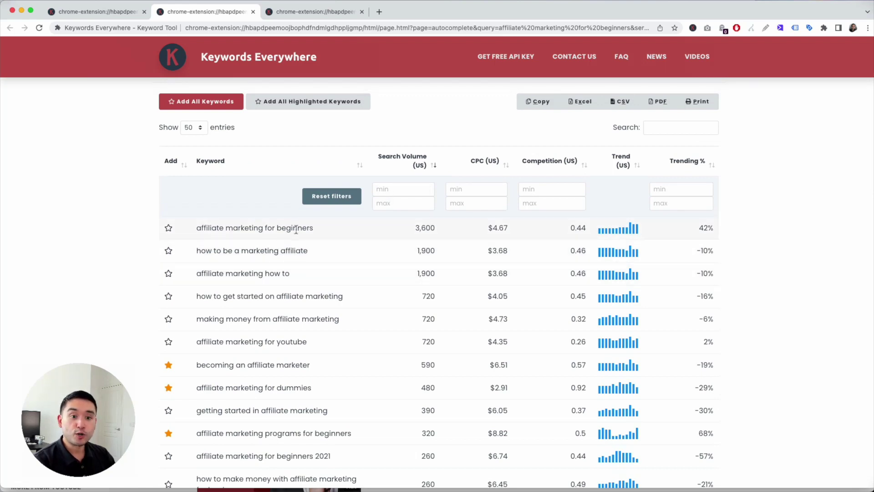
{"action": "scroll", "coordinate": [273, 287], "scroll_direction": "down", "scroll_amount": 3}
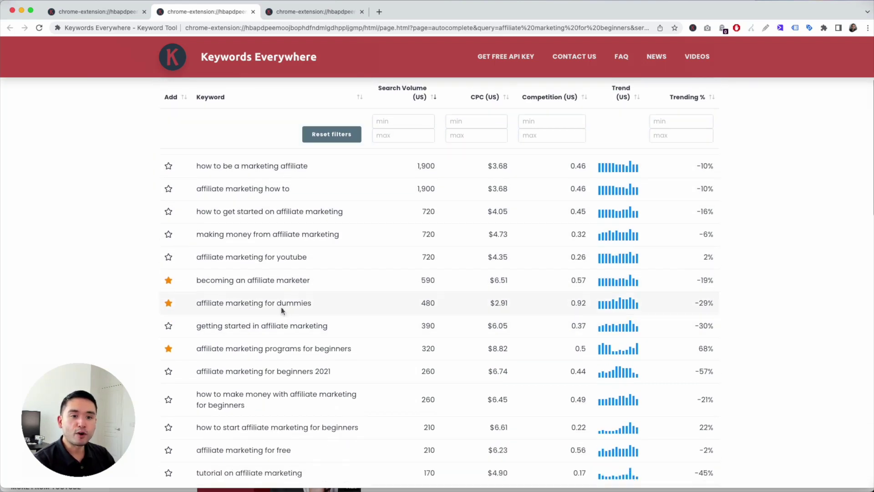